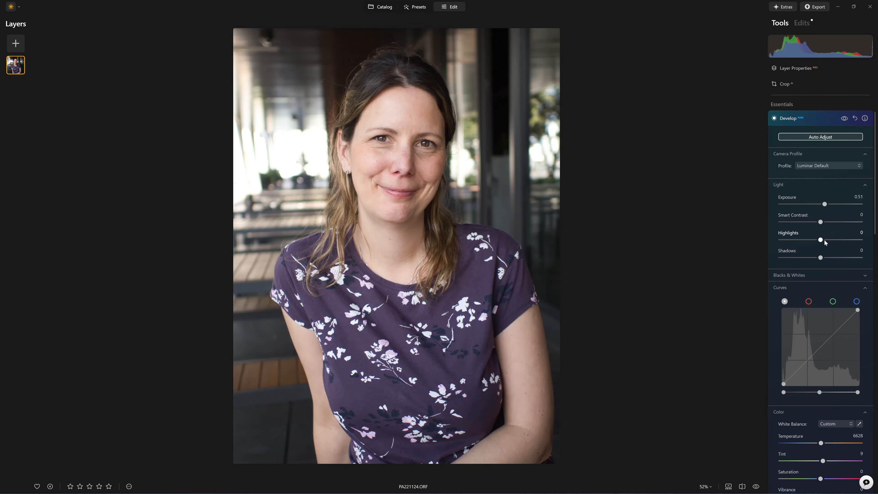
Set Highlights to -100 and Shadows to 28 in Develop, and compare the photo with and without the Develop adjustments.
left_click_drag(820, 241, 783, 242)
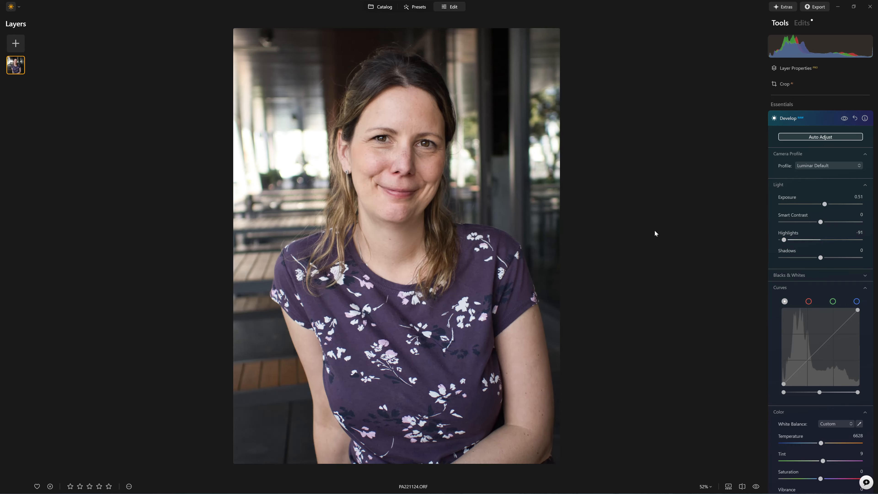
left_click_drag(783, 240, 780, 240)
left_click_drag(822, 259, 830, 259)
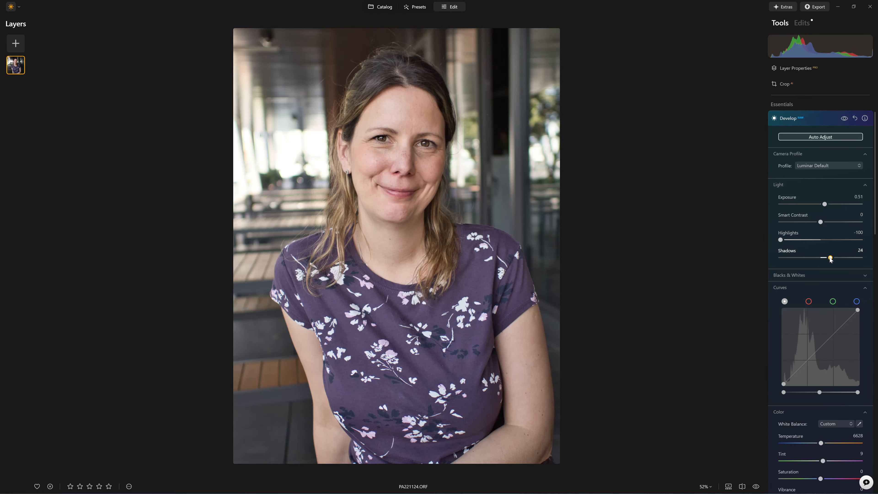
left_click_drag(830, 259, 831, 260)
left_click(844, 119)
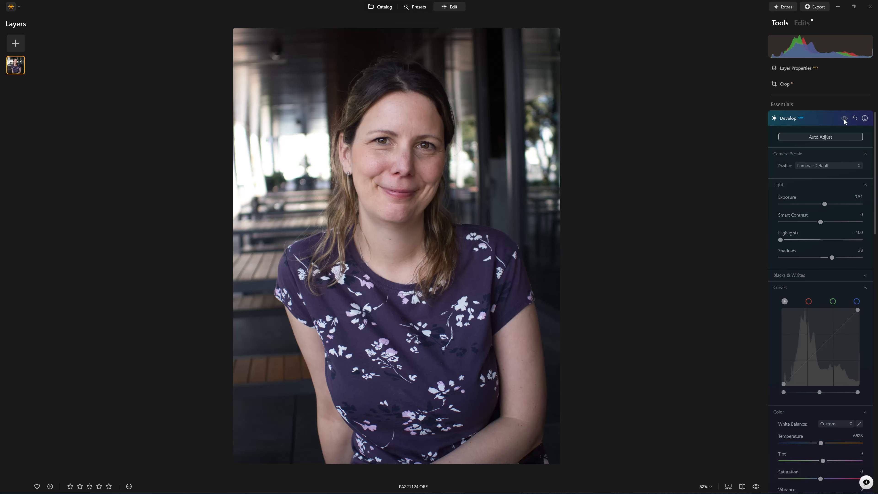
left_click(844, 119)
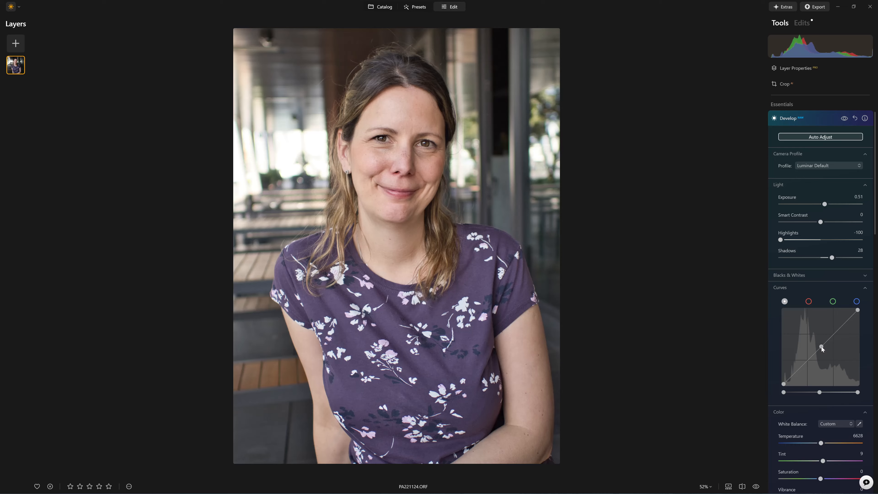
Shape the main tone curve into a gentle S with three points, darkening shadows and lifting highlights, and compare with the original photo.
left_click(841, 327)
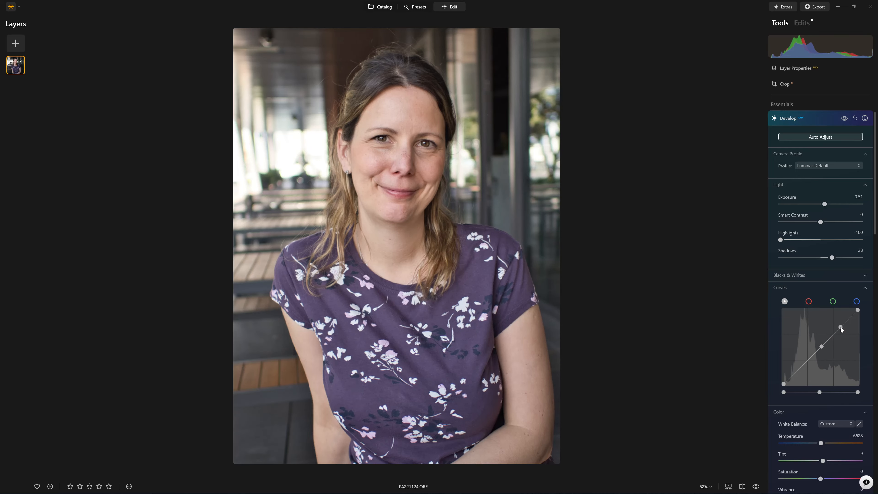
left_click(799, 368)
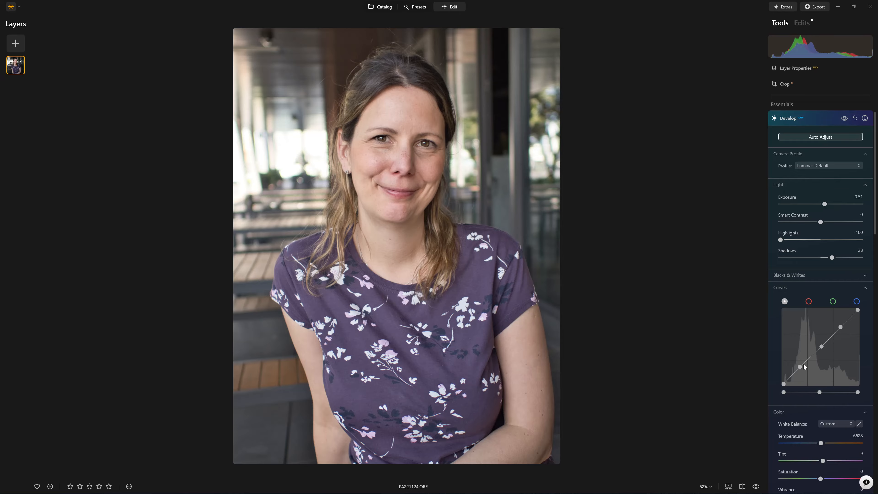
left_click_drag(800, 366, 802, 369)
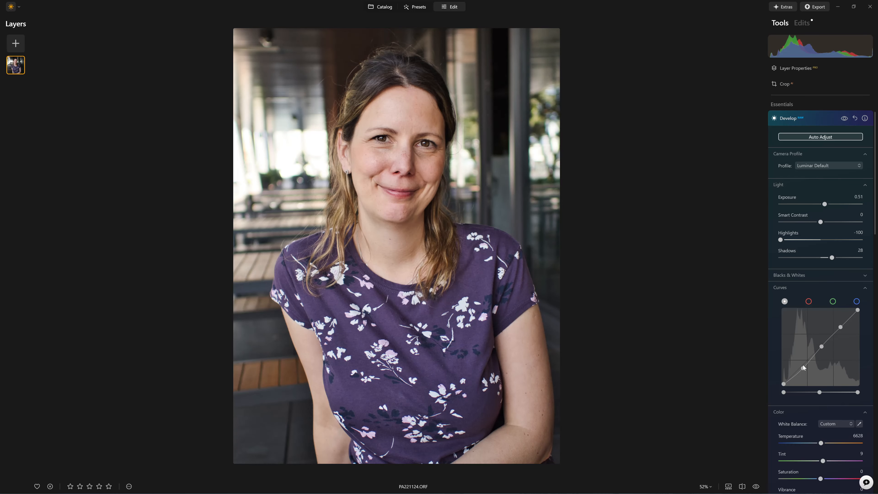
left_click_drag(821, 347, 822, 348)
left_click_drag(838, 328, 839, 326)
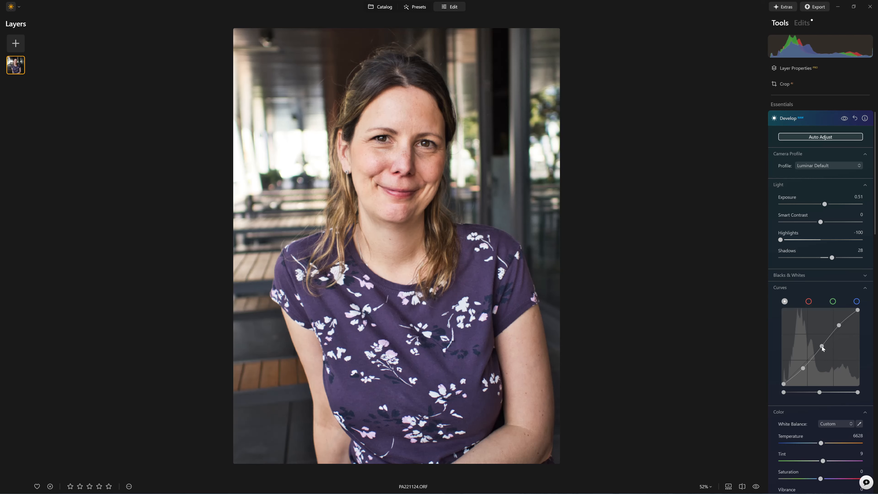
left_click_drag(822, 347, 821, 348)
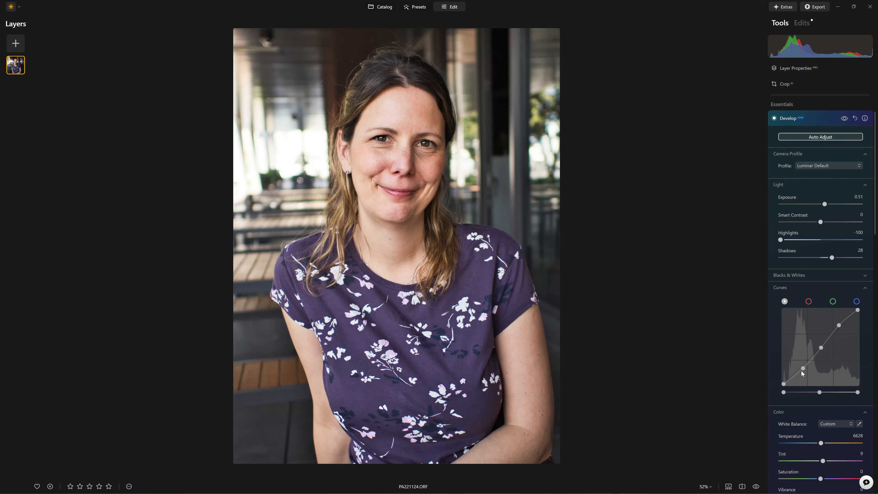
left_click_drag(803, 369, 802, 368)
left_click(755, 486)
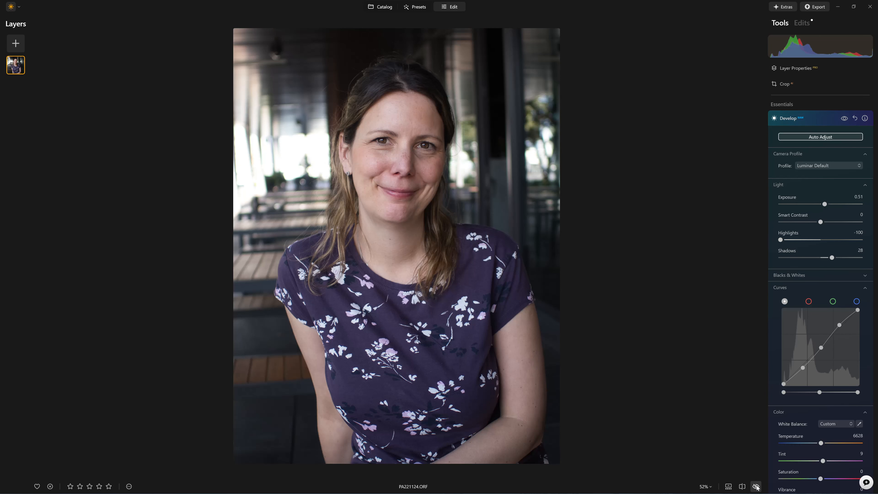
left_click(756, 487)
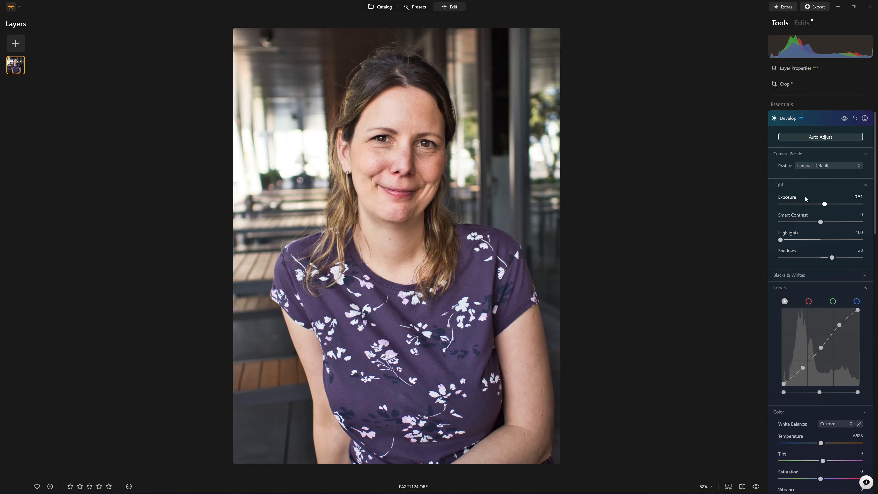
Apply the Bokeh portrait effect with Blur at 100 and Focus Distance at 100.
left_click(780, 119)
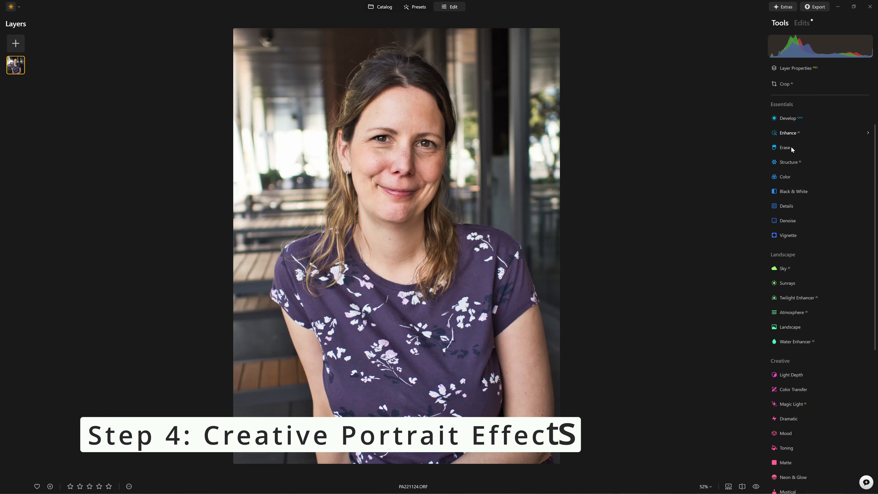
scroll(832, 328, "down", 2)
scroll(832, 325, "down", 4)
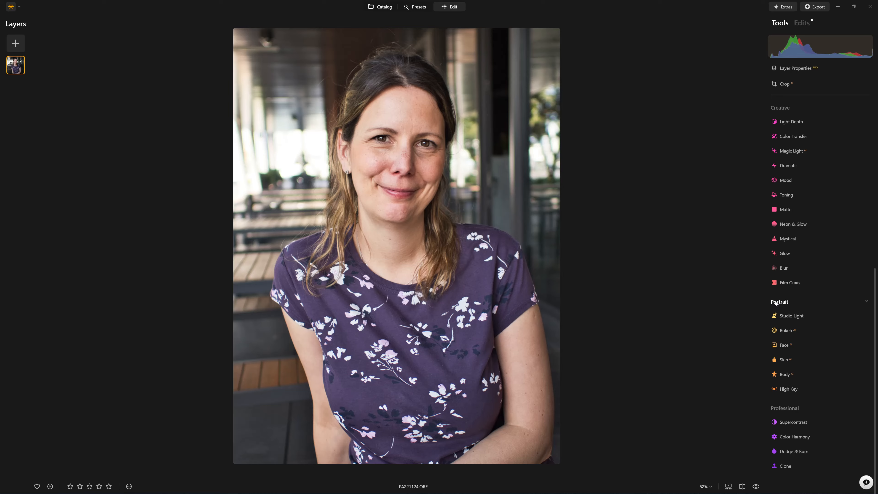
left_click(787, 329)
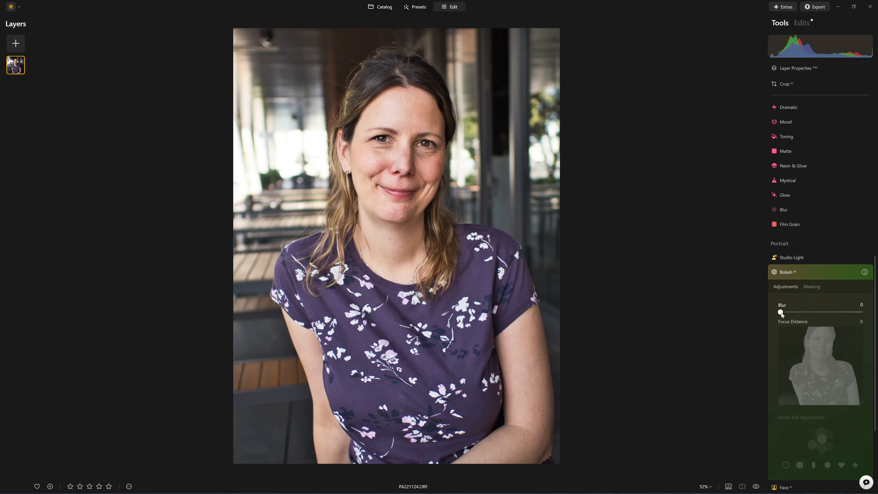
left_click_drag(781, 312, 872, 318)
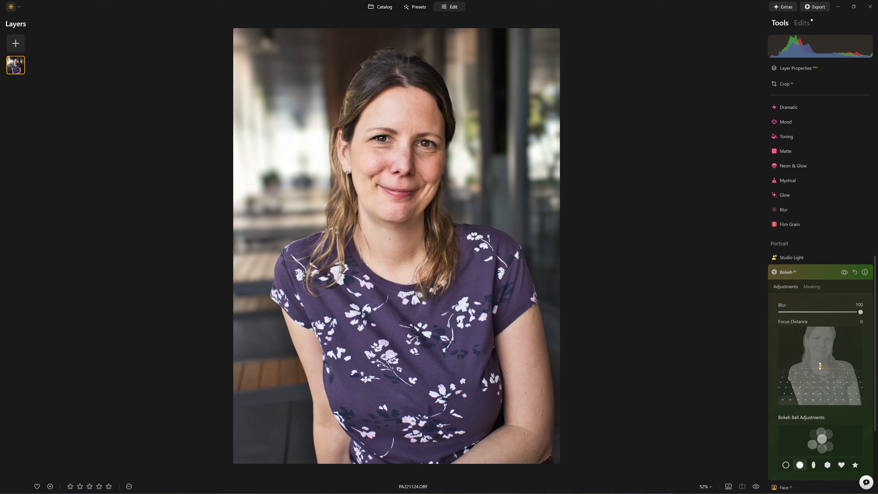
left_click_drag(820, 365, 813, 323)
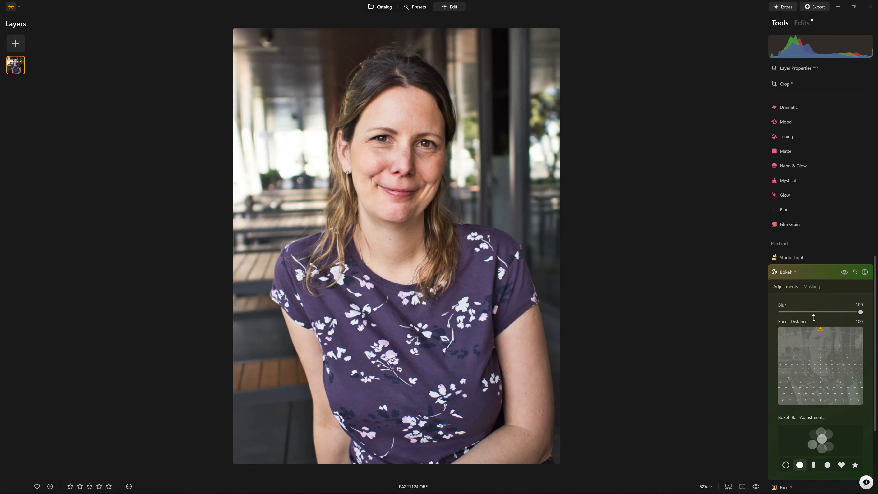
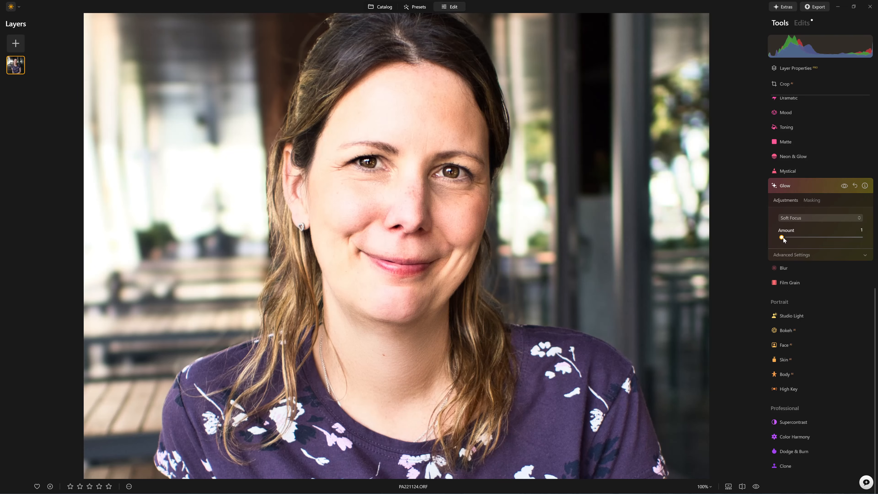
Change the Glow tool's effect type to Glow and check the face with the effect on and off.
left_click(802, 216)
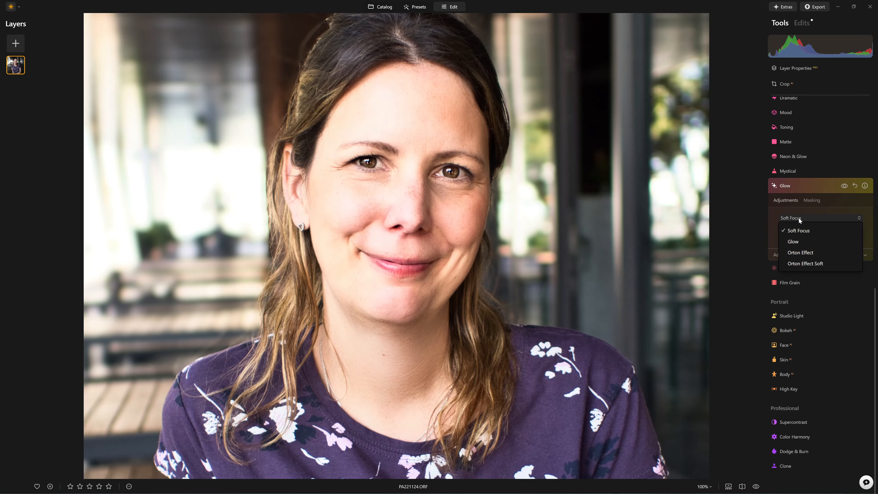
left_click(798, 241)
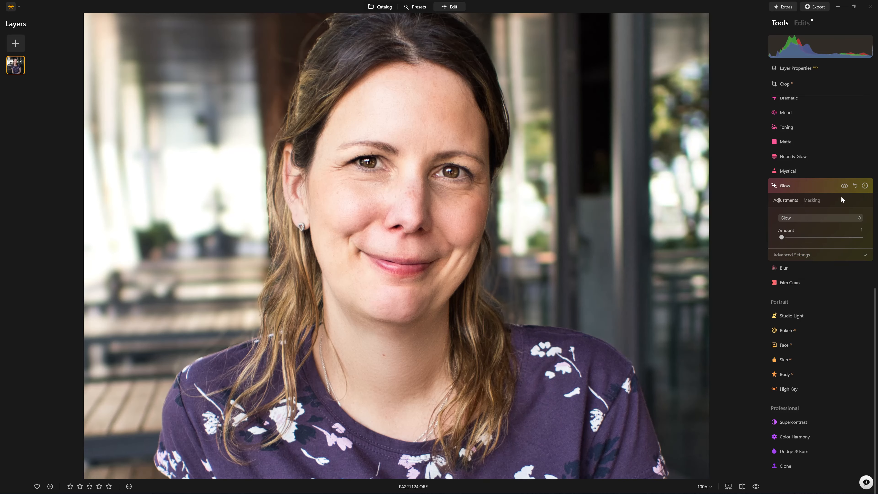
left_click(844, 186)
left_click(844, 185)
left_click(844, 186)
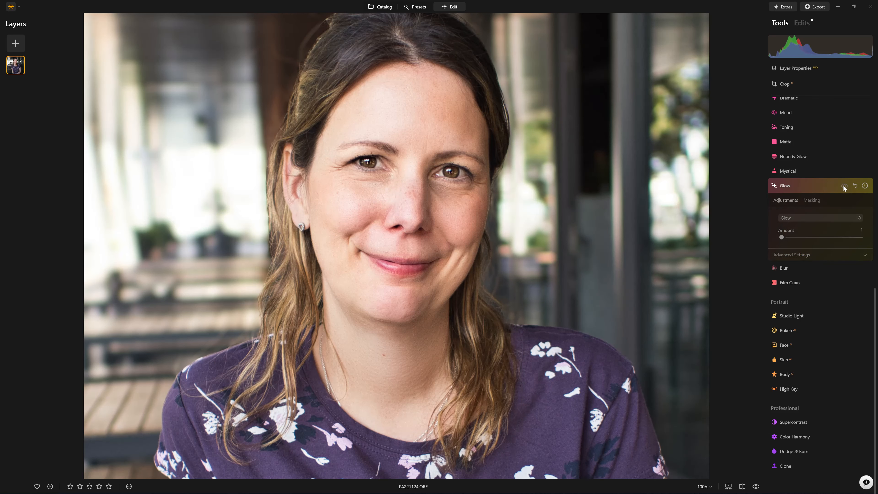
left_click(844, 186)
left_click(843, 186)
left_click(843, 186)
left_click(844, 185)
left_click(844, 185)
left_click(844, 186)
left_click(844, 185)
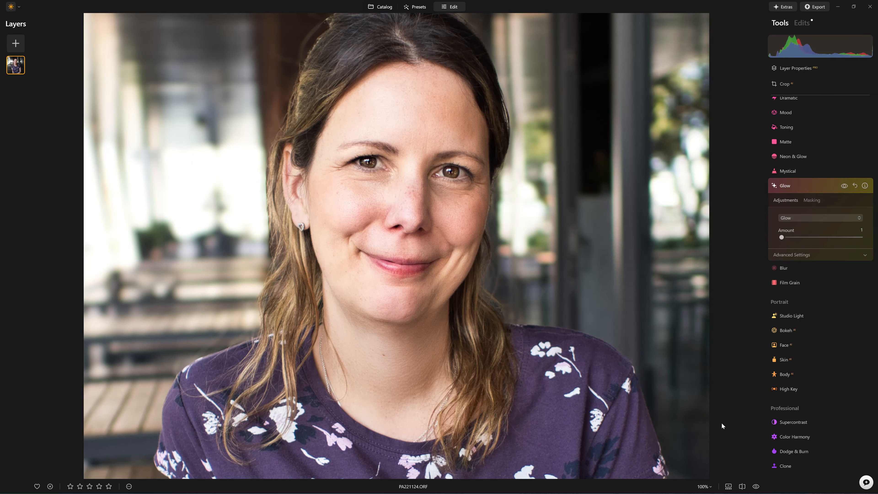
Compare the whole portrait with and without the Glow effect.
left_click(705, 486)
left_click(707, 419)
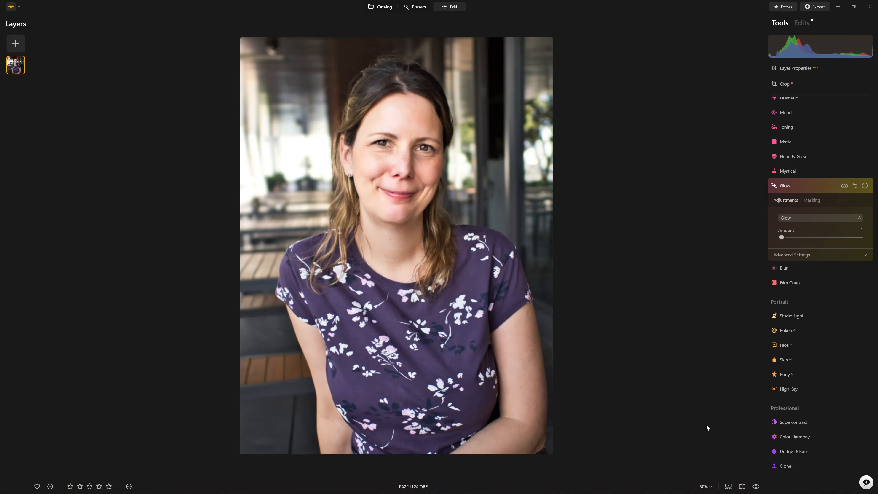
left_click(843, 186)
left_click(843, 186)
left_click(843, 186)
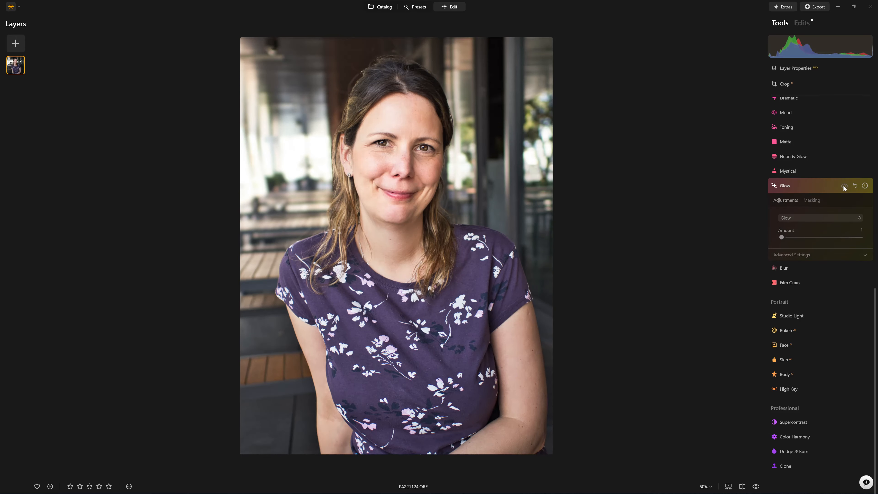
left_click(843, 185)
left_click(843, 186)
left_click(844, 186)
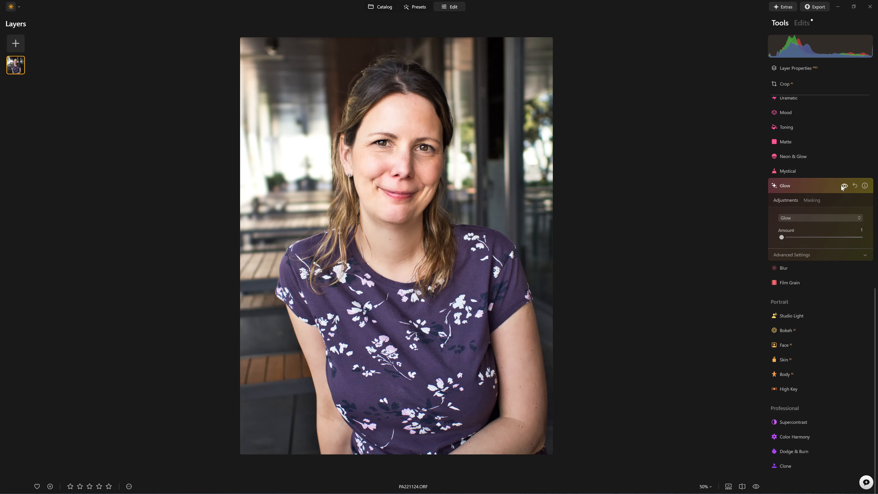
left_click(843, 185)
left_click(844, 186)
left_click(843, 186)
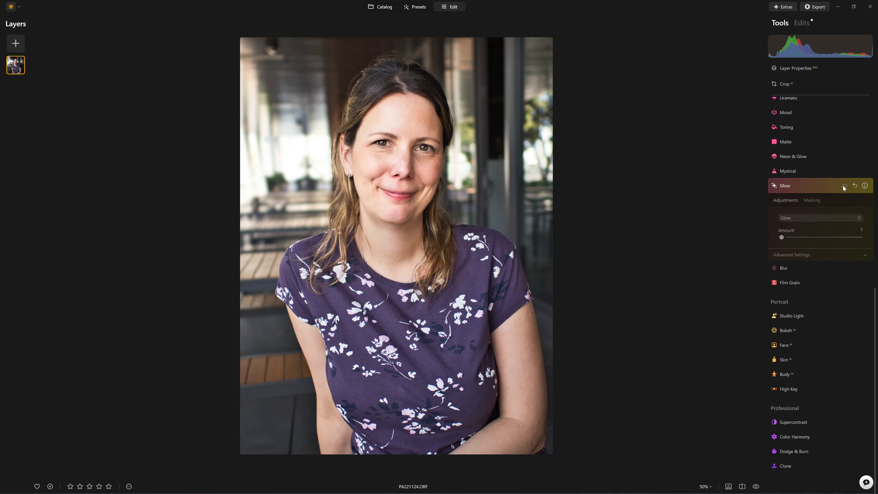
left_click(843, 186)
left_click(843, 185)
left_click(843, 185)
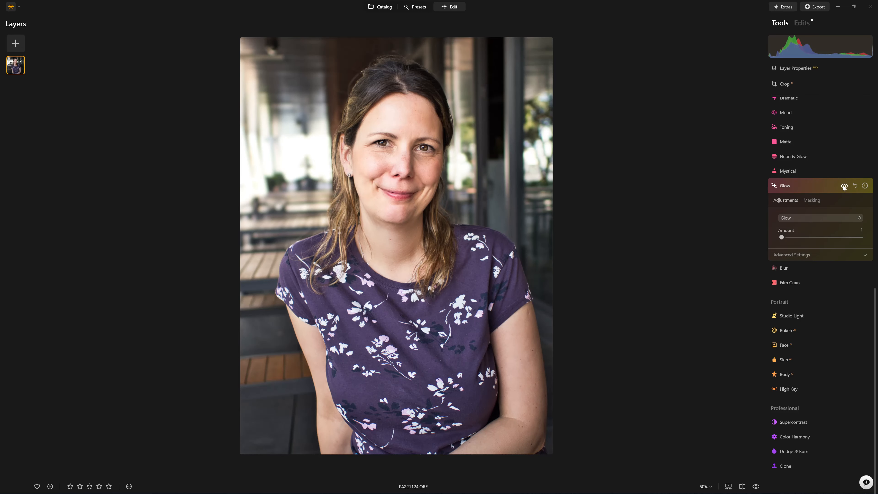
left_click(843, 185)
left_click(843, 186)
Set Warm to -6 under Split Color Warmth in Color Harmony.
left_click(787, 436)
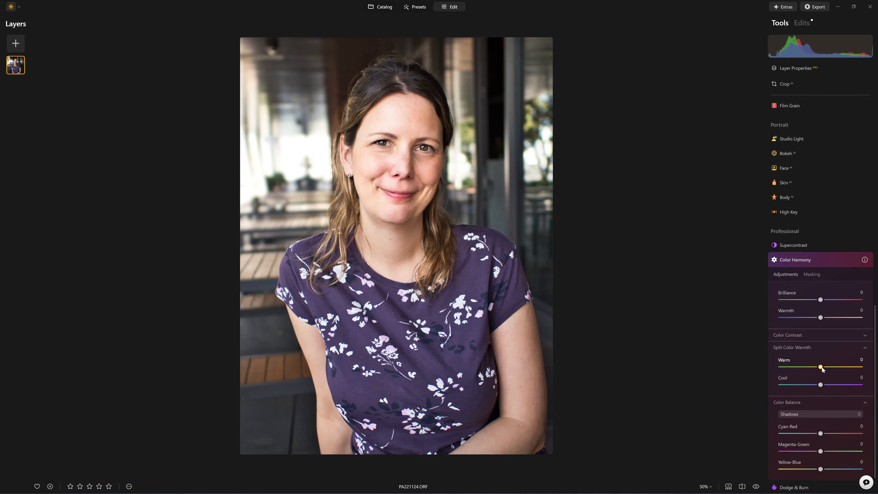
mouse_move(821, 367)
left_mouse_down()
mouse_move(852, 366)
mouse_move(805, 366)
mouse_move(831, 367)
mouse_move(821, 366)
left_mouse_up()
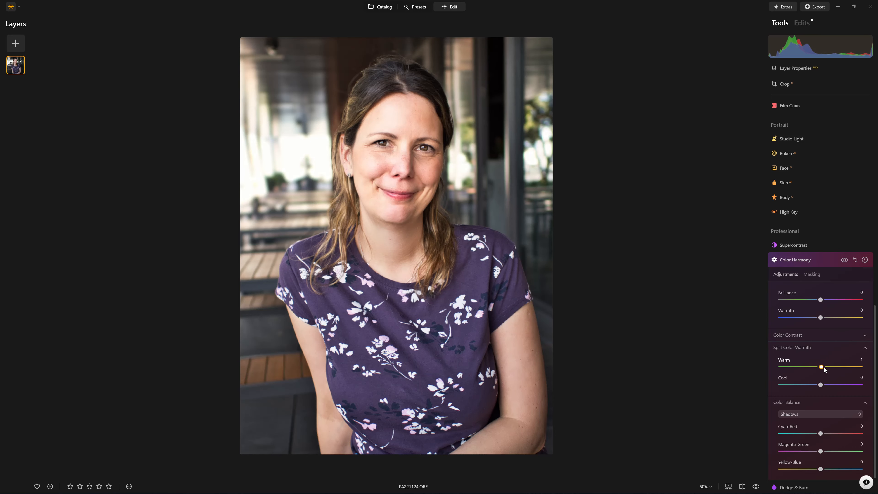
left_click_drag(822, 367, 828, 368)
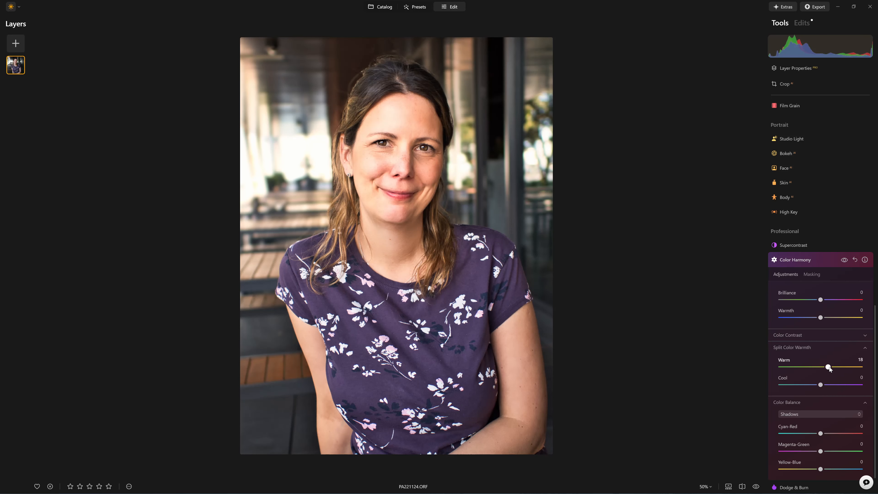
mouse_move(829, 368)
left_mouse_down()
mouse_move(810, 369)
mouse_move(819, 370)
left_mouse_up()
Set Split Color Warmth's Cool to a positive value somewhat under 43, lower Warm slightly below -6, and check the Color Harmony result.
left_click(820, 385)
left_click_drag(821, 386, 759, 388)
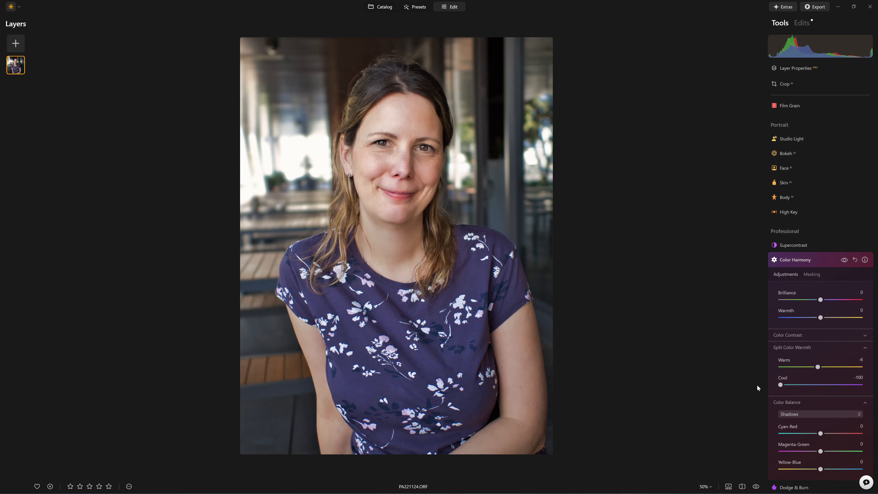
left_click_drag(780, 385, 839, 388)
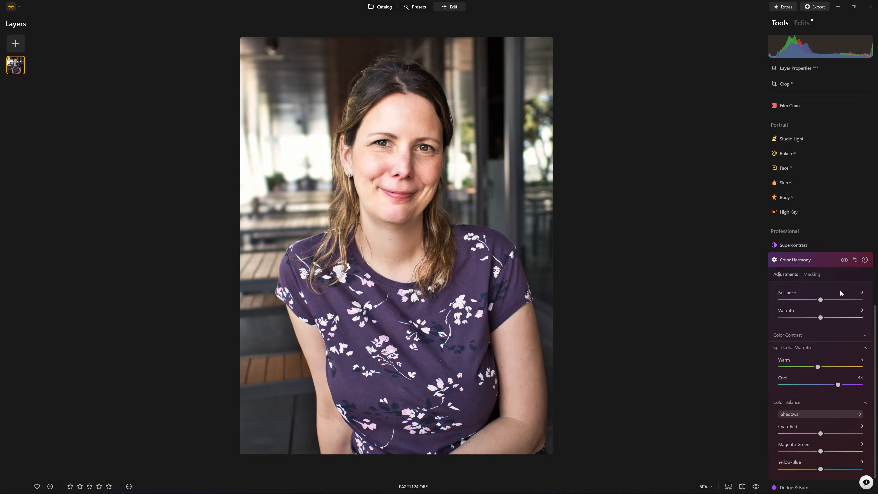
left_click_drag(837, 384, 831, 384)
left_click_drag(817, 368, 815, 368)
left_click(844, 261)
left_click(788, 259)
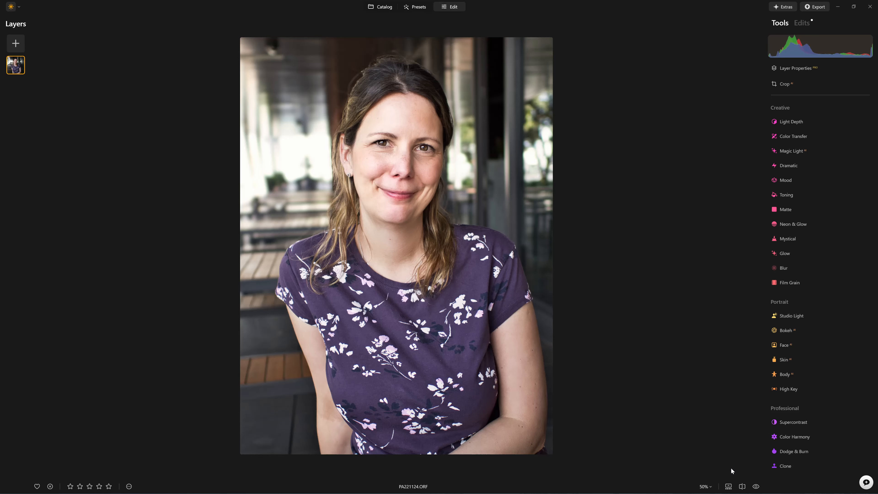
Compare the edited portrait with the original photo.
left_click(755, 486)
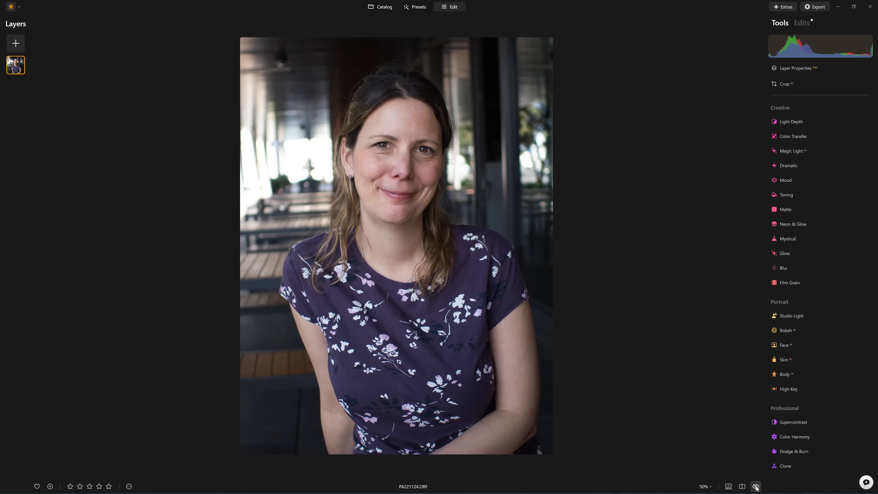
left_click(756, 486)
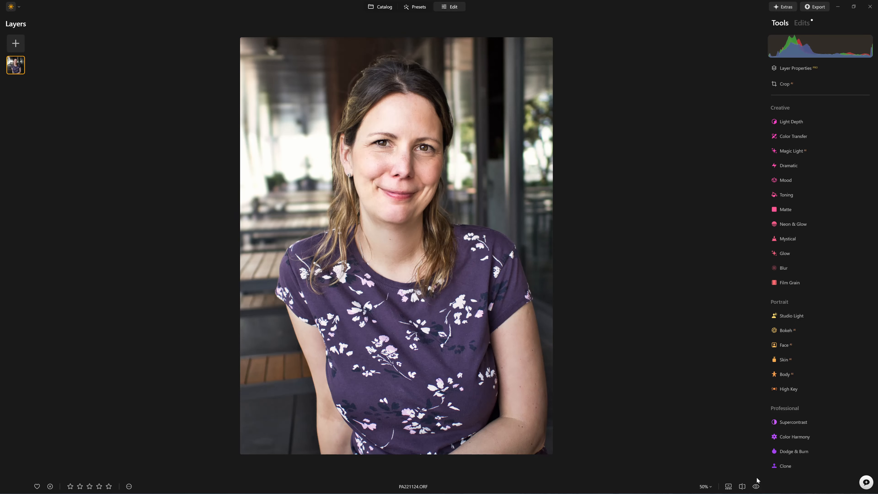
scroll(827, 386, "up", 3)
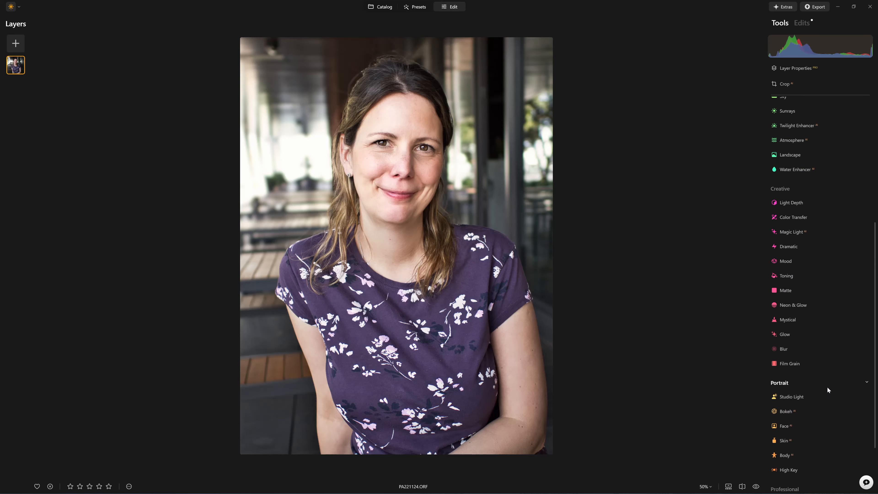
Add a dark Vignette to the portrait, using Amount -100 while setting Size to 58, and bring Amount back to -56.
scroll(827, 386, "up", 5)
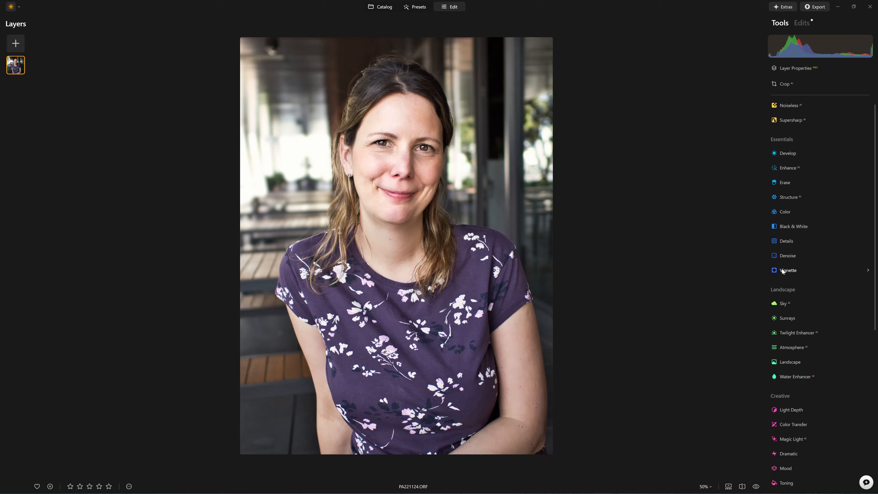
left_click(783, 272)
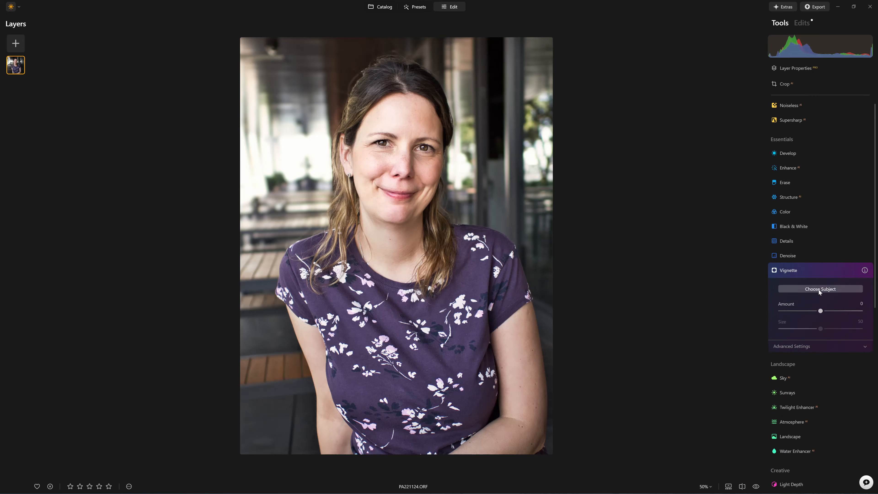
left_click_drag(820, 311, 774, 311)
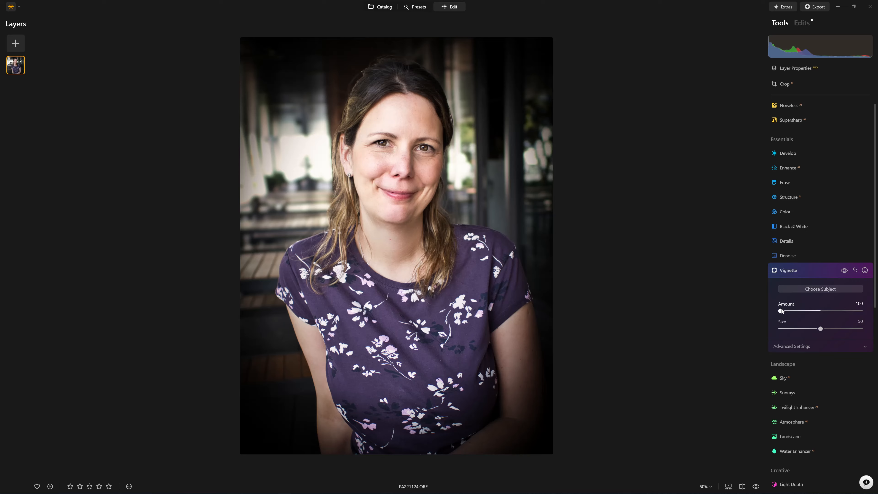
mouse_move(780, 311)
left_mouse_down()
mouse_move(871, 312)
mouse_move(769, 310)
left_mouse_up()
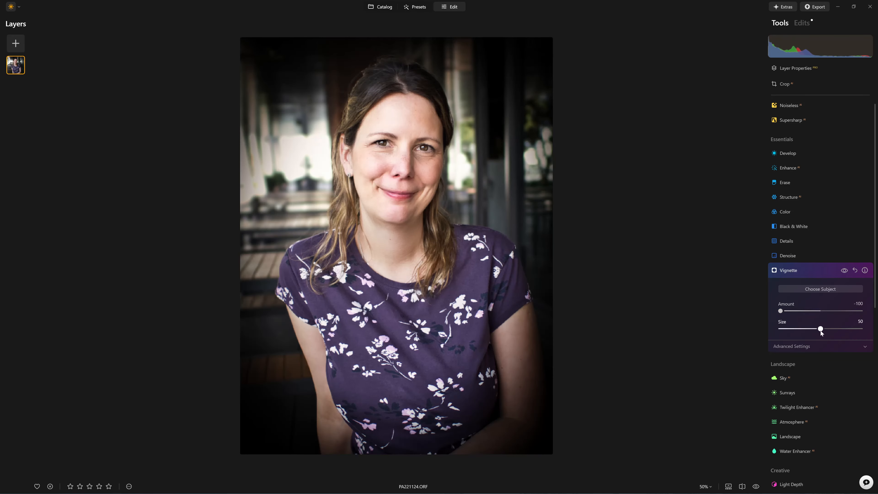
mouse_move(820, 331)
left_mouse_down()
mouse_move(805, 331)
mouse_move(826, 329)
left_mouse_up()
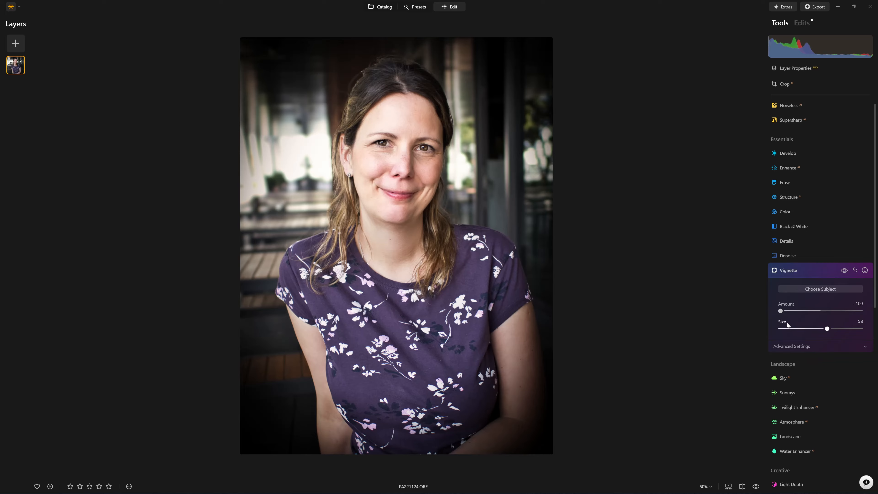
mouse_move(783, 311)
left_mouse_down()
mouse_move(814, 306)
mouse_move(799, 313)
left_mouse_up()
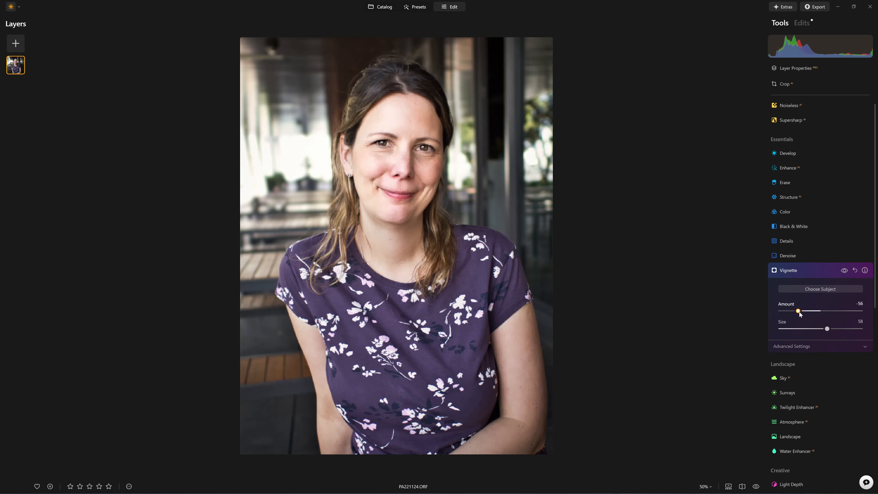